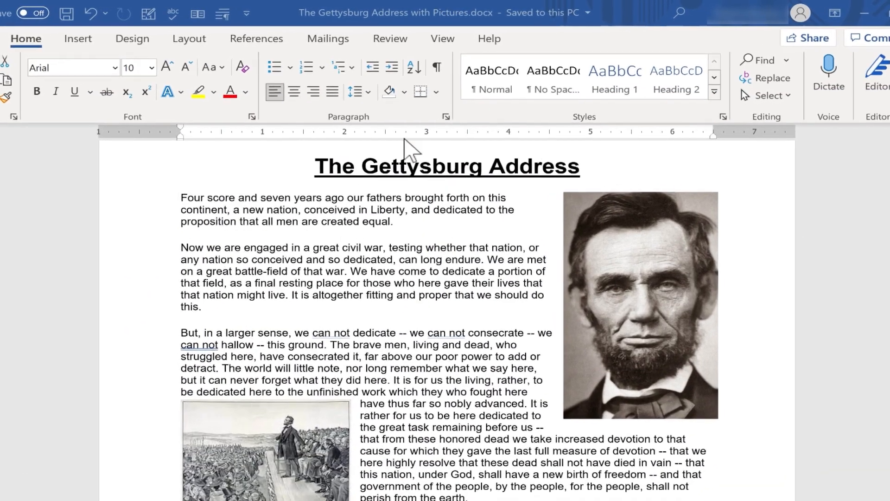
{"action": "scroll", "coordinate": [370, 299], "scroll_direction": "down", "scroll_amount": 1}
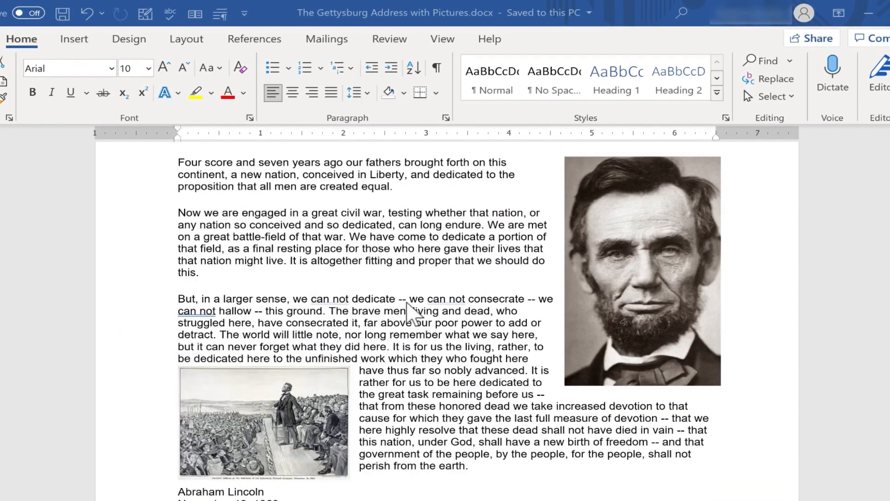
{"action": "scroll", "coordinate": [417, 309], "scroll_direction": "up", "scroll_amount": 3}
{"action": "scroll", "coordinate": [434, 321], "scroll_direction": "down", "scroll_amount": 3}
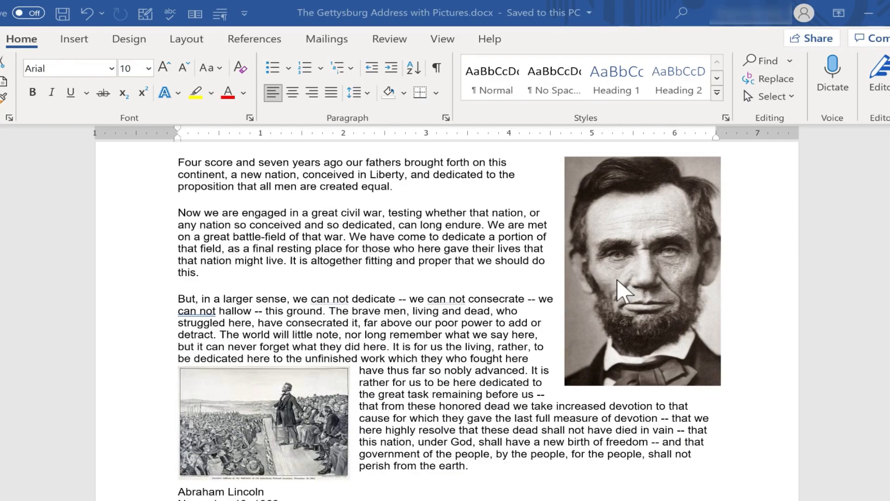
{"action": "scroll", "coordinate": [300, 431], "scroll_direction": "down", "scroll_amount": 3}
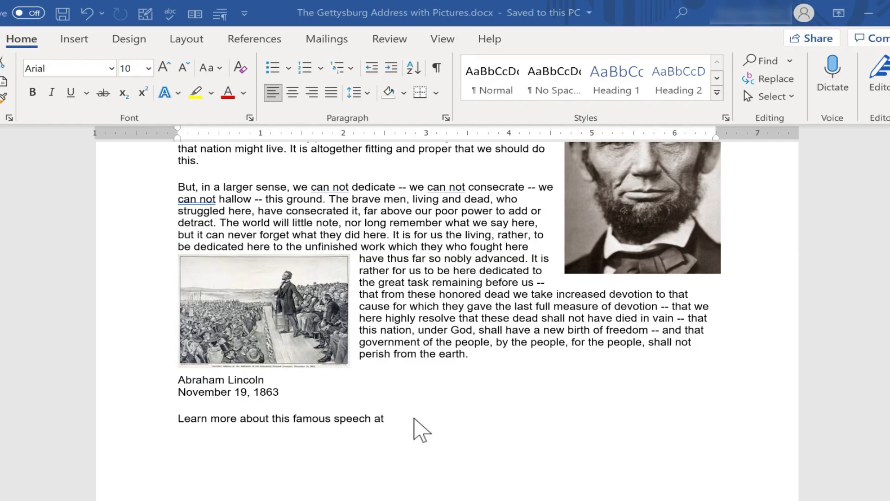
{"action": "scroll", "coordinate": [421, 429], "scroll_direction": "up", "scroll_amount": 3}
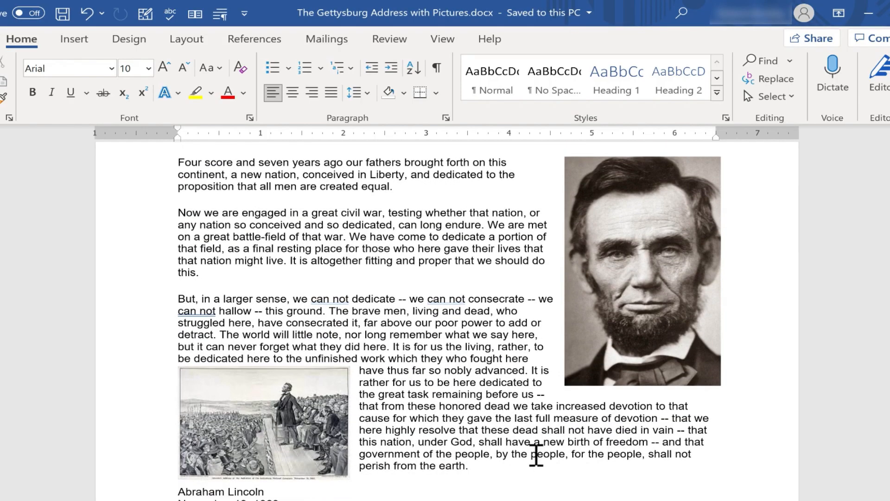
{"action": "scroll", "coordinate": [535, 455], "scroll_direction": "up", "scroll_amount": 2}
{"action": "scroll", "coordinate": [536, 455], "scroll_direction": "up", "scroll_amount": 1}
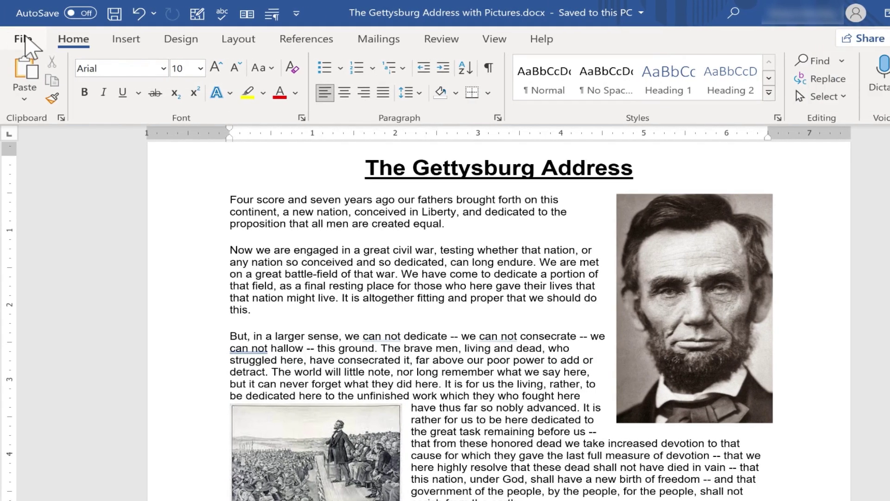
Start transforming the Gettysburg Address document into a web page from the File backstage
{"action": "left_click", "coordinate": [17, 38]}
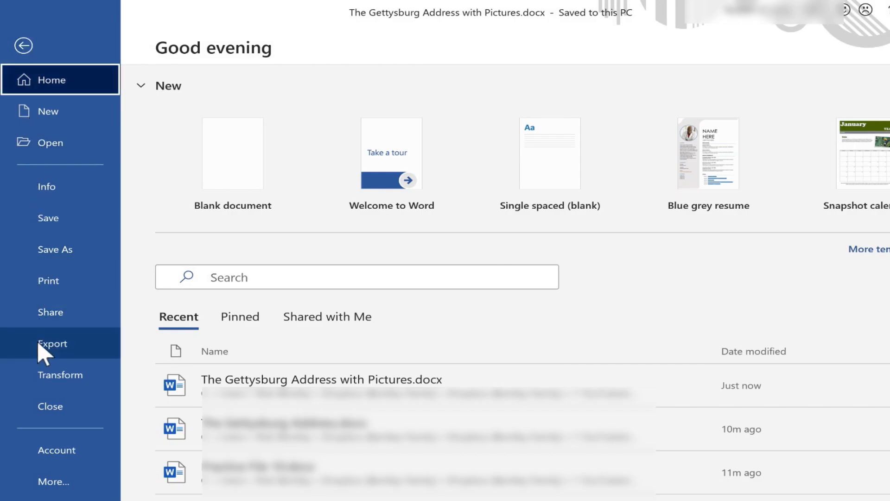
{"action": "left_click", "coordinate": [55, 376]}
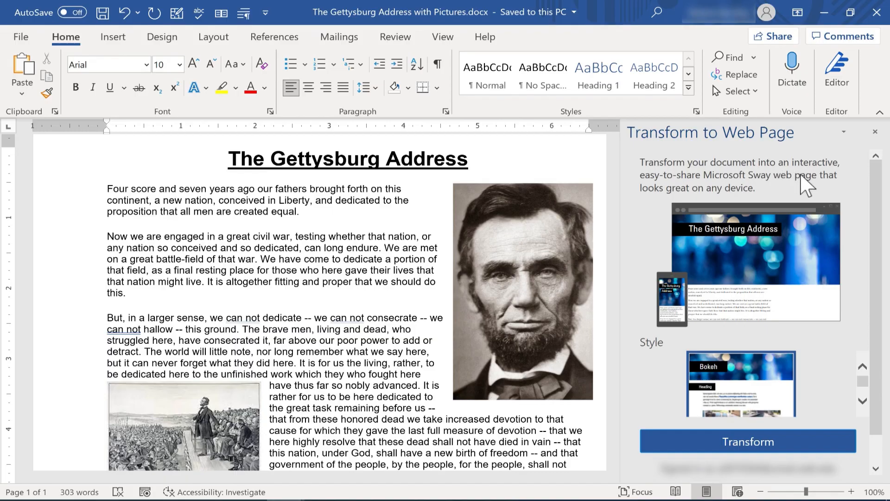
{"action": "left_click_drag", "start_coordinate": [876, 264], "coordinate": [885, 292]}
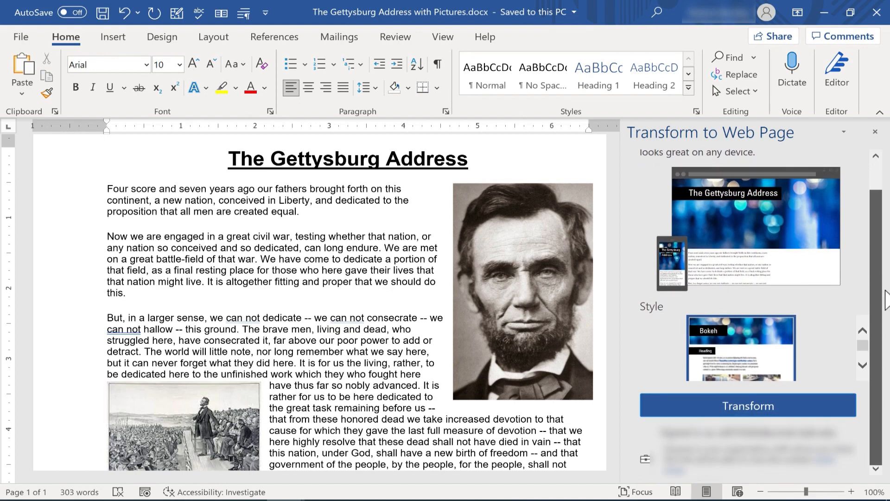
{"action": "scroll", "coordinate": [862, 334], "scroll_direction": "up", "scroll_amount": 1}
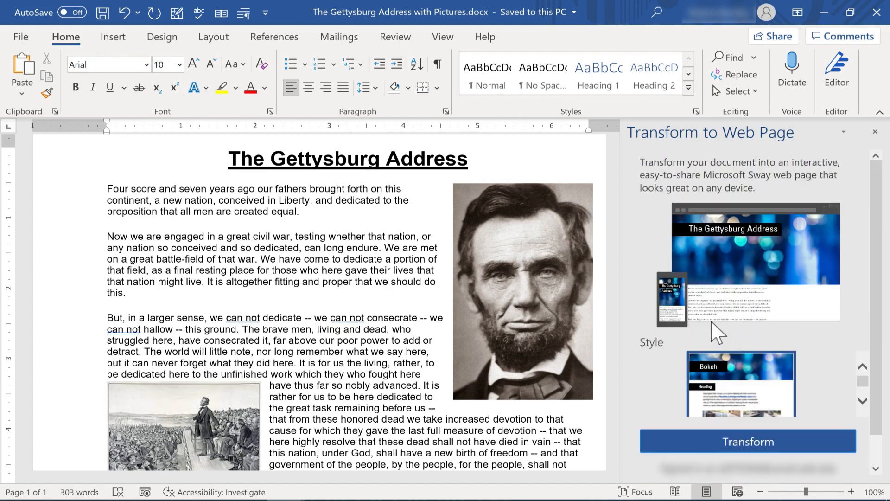
{"action": "left_click", "coordinate": [863, 402]}
{"action": "left_click", "coordinate": [863, 403]}
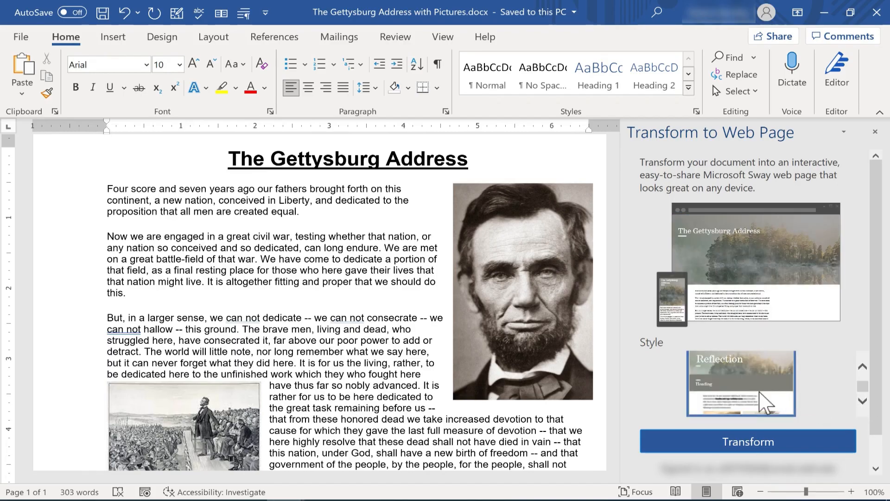
{"action": "left_click", "coordinate": [863, 365]}
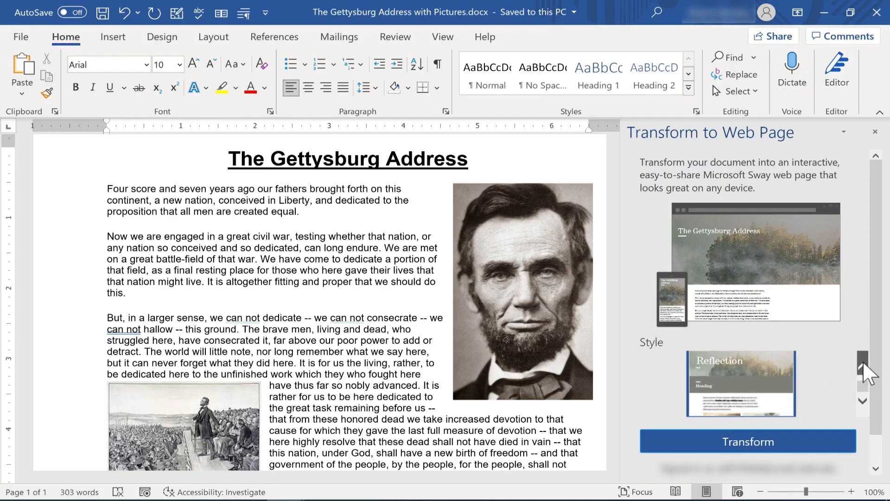
{"action": "left_click", "coordinate": [863, 361]}
{"action": "left_click", "coordinate": [865, 365]}
{"action": "left_click", "coordinate": [863, 361]}
{"action": "left_click", "coordinate": [863, 361]}
{"action": "left_click", "coordinate": [865, 390]}
{"action": "left_click", "coordinate": [863, 363]}
{"action": "left_click", "coordinate": [863, 363]}
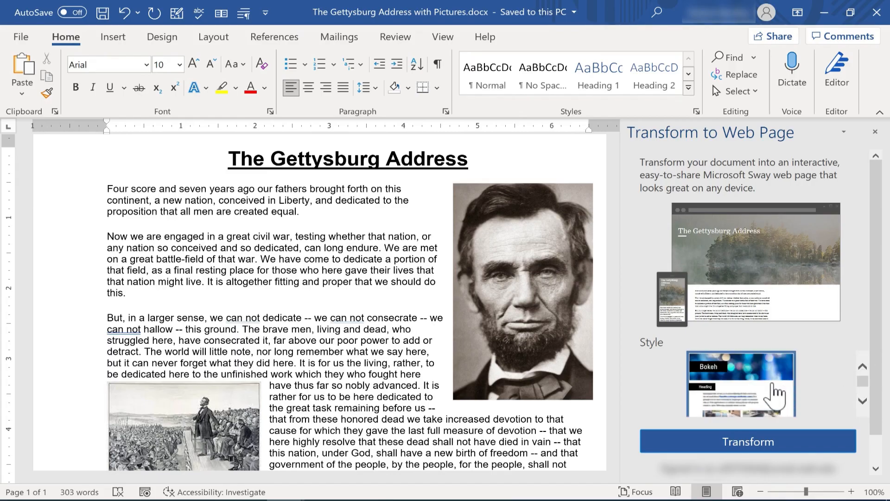
{"action": "left_click", "coordinate": [775, 392]}
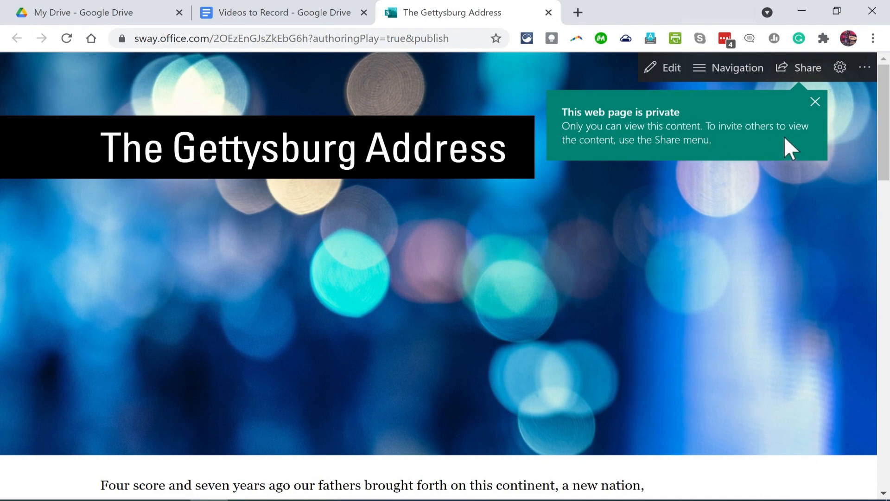
Dismiss Sway's private web page notice to review the generated Bokeh page
{"action": "left_click", "coordinate": [815, 102]}
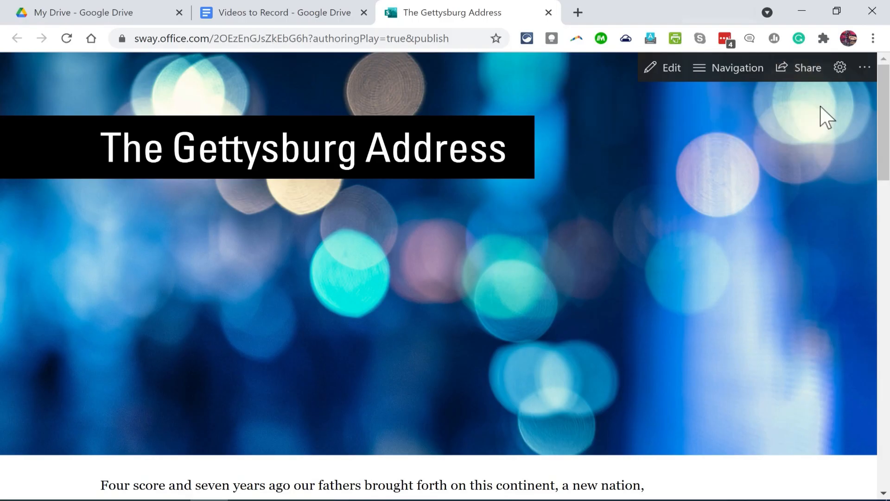
{"action": "mouse_move", "coordinate": [883, 119]}
{"action": "left_mouse_down"}
{"action": "mouse_move", "coordinate": [885, 473]}
{"action": "mouse_move", "coordinate": [882, 125]}
{"action": "mouse_move", "coordinate": [883, 272]}
{"action": "left_mouse_up"}
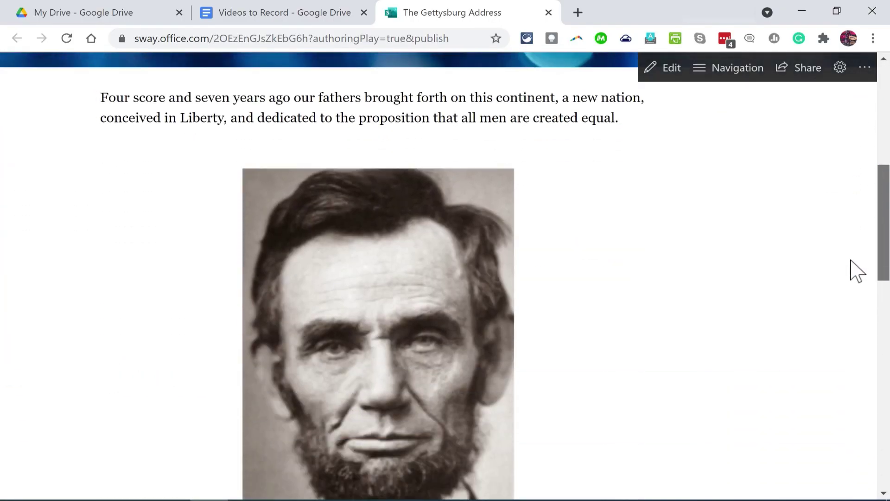
{"action": "left_click_drag", "start_coordinate": [883, 223], "coordinate": [883, 445]}
{"action": "scroll", "coordinate": [585, 334], "scroll_direction": "down", "scroll_amount": 5}
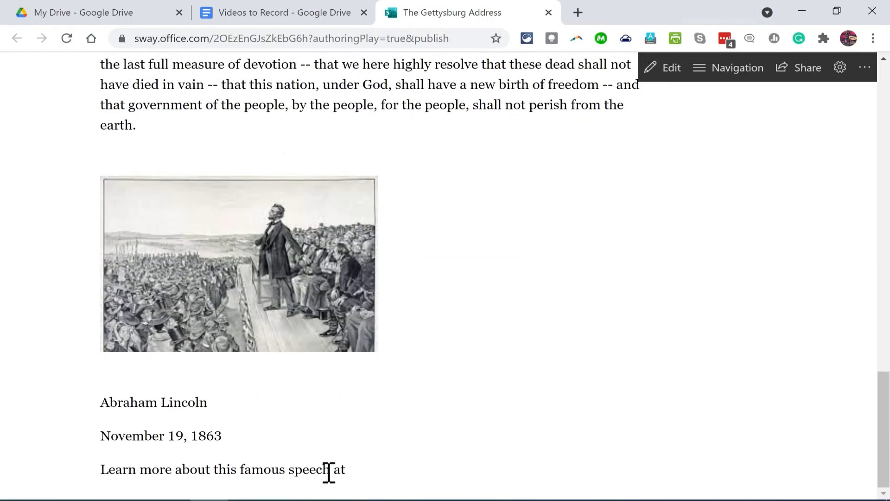
{"action": "scroll", "coordinate": [430, 437], "scroll_direction": "up", "scroll_amount": 10}
{"action": "scroll", "coordinate": [429, 437], "scroll_direction": "up", "scroll_amount": 3}
{"action": "scroll", "coordinate": [430, 446], "scroll_direction": "down", "scroll_amount": 2}
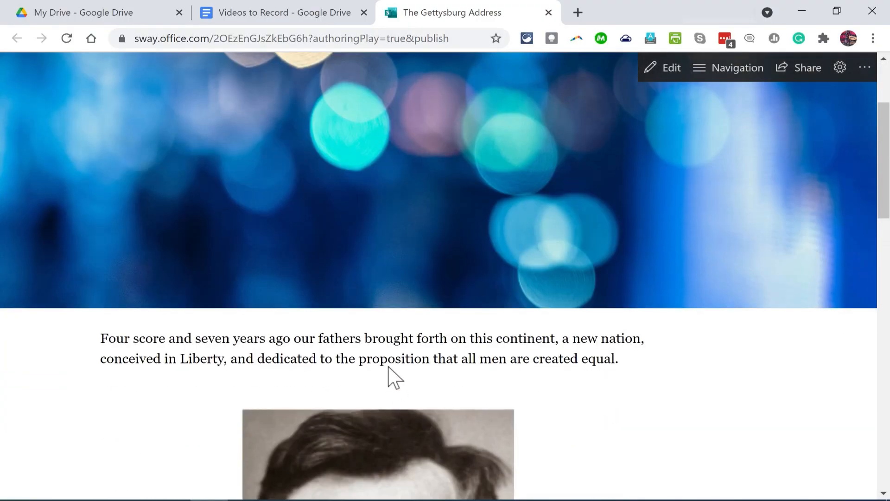
{"action": "scroll", "coordinate": [442, 141], "scroll_direction": "up", "scroll_amount": 5}
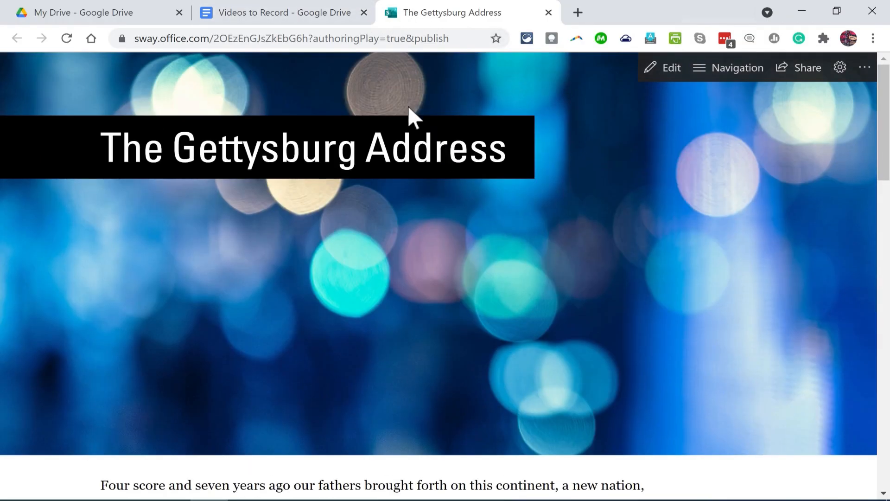
Paste the abrahamlincolnonline.org speech URL after 'speech at' as a link and transform the document again
{"action": "left_click", "coordinate": [327, 12]}
{"action": "key", "text": "alt+Tab"}
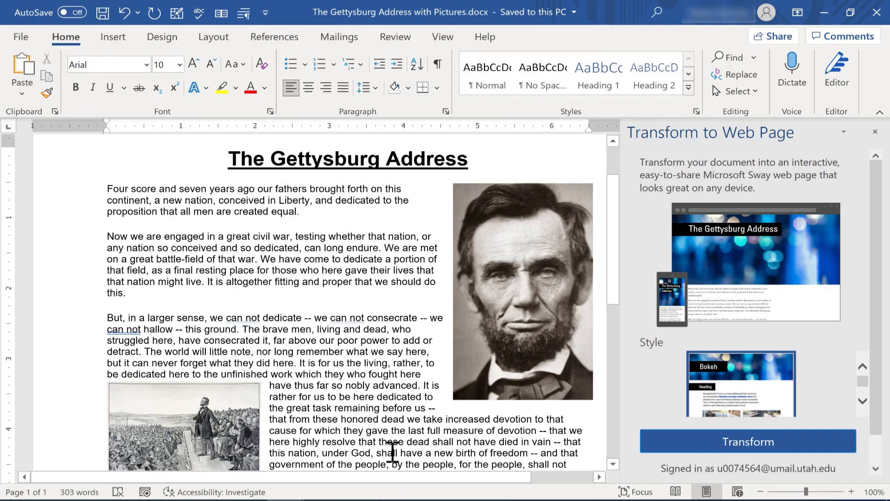
{"action": "scroll", "coordinate": [376, 390], "scroll_direction": "down", "scroll_amount": 1}
{"action": "scroll", "coordinate": [375, 390], "scroll_direction": "down", "scroll_amount": 3}
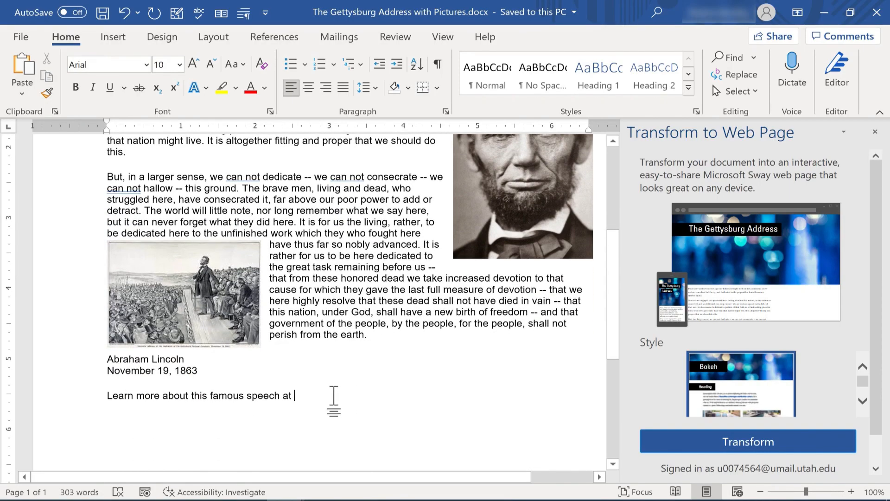
{"action": "type", "text": "http://www.abrahamlincolnonline.org/lincoln/speeches/gettysburg.htm"}
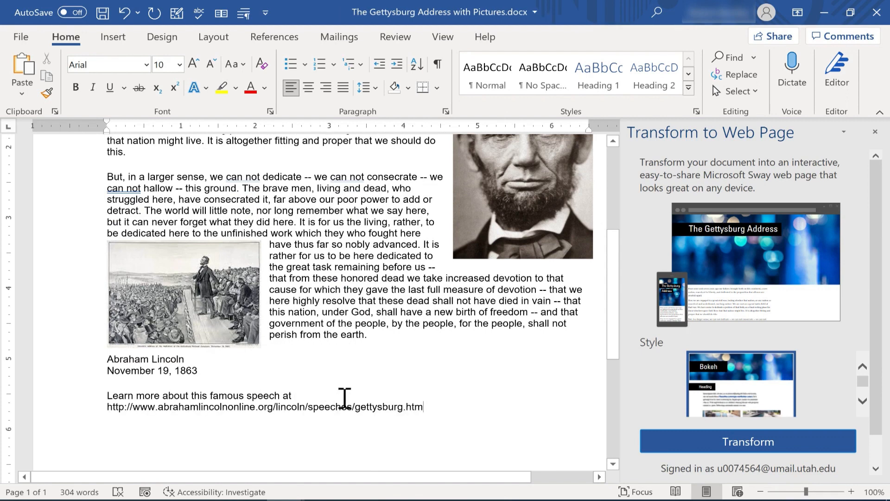
{"action": "key", "text": "Return"}
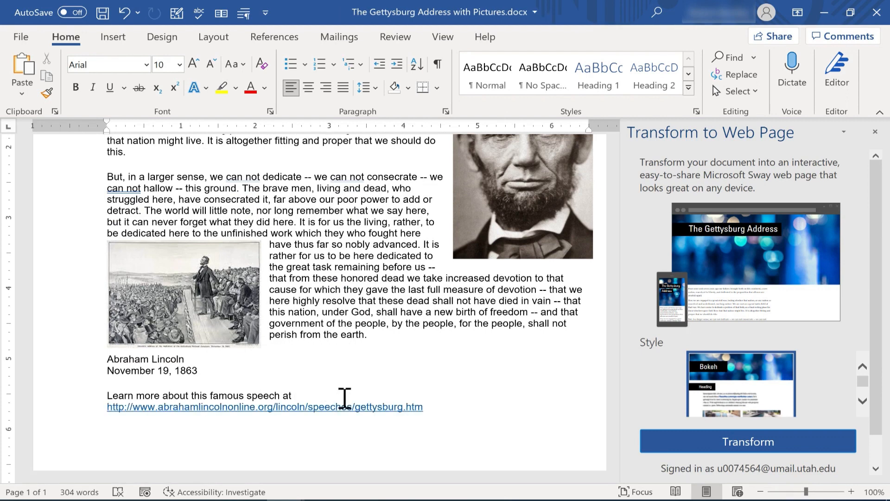
{"action": "left_click", "coordinate": [748, 442]}
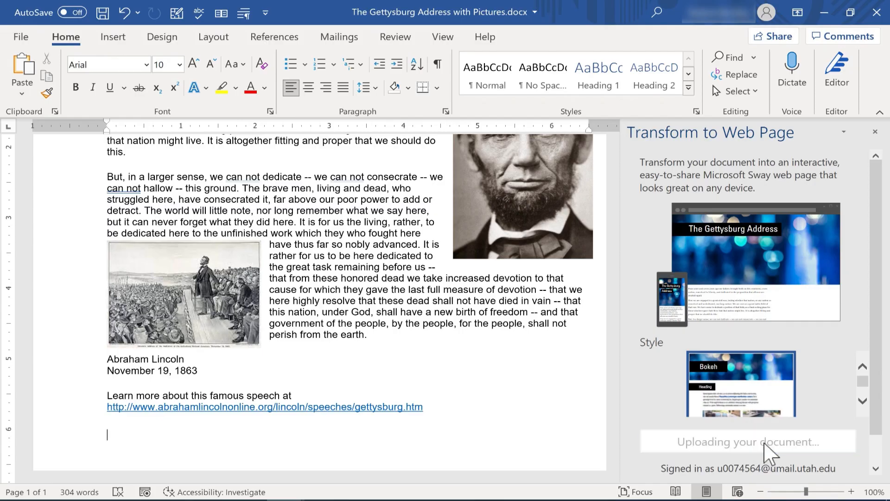
{"action": "scroll", "coordinate": [558, 331], "scroll_direction": "down", "scroll_amount": 5}
{"action": "scroll", "coordinate": [558, 330], "scroll_direction": "down", "scroll_amount": 5}
{"action": "scroll", "coordinate": [558, 336], "scroll_direction": "down", "scroll_amount": 5}
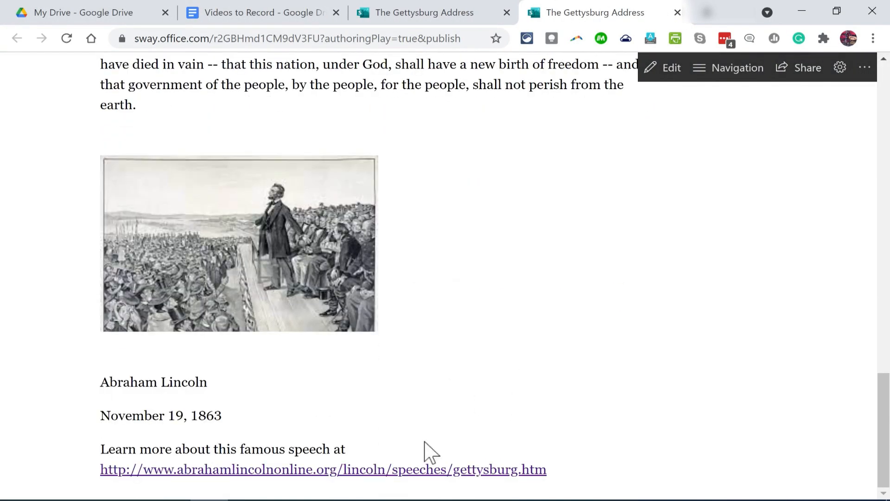
Follow the Gettysburg speech link, then begin editing the first Gettysburg Address sway
{"action": "left_click", "coordinate": [273, 473]}
{"action": "mouse_move", "coordinate": [883, 139]}
{"action": "left_mouse_down"}
{"action": "mouse_move", "coordinate": [887, 306]}
{"action": "mouse_move", "coordinate": [884, 91]}
{"action": "left_mouse_up"}
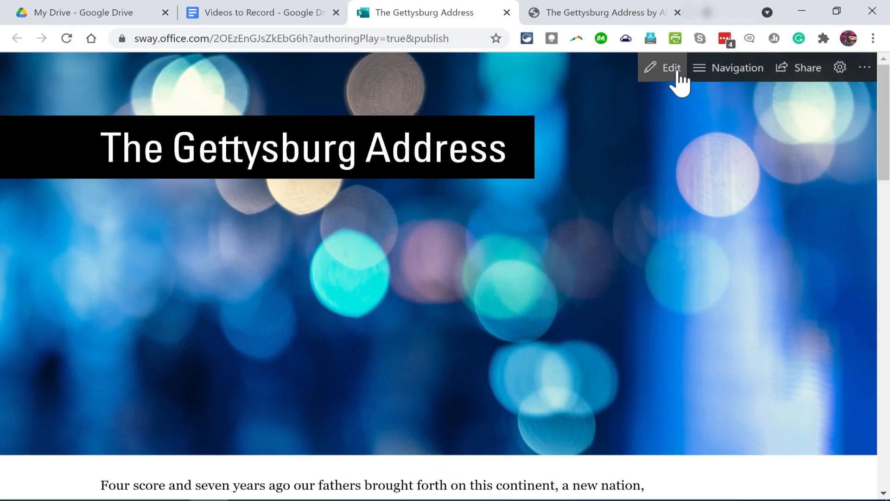
{"action": "left_click", "coordinate": [672, 67]}
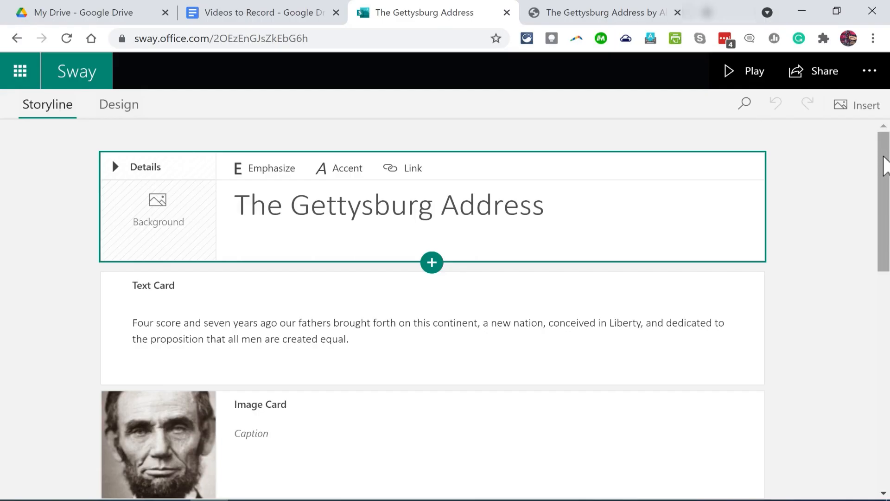
{"action": "scroll", "coordinate": [765, 278], "scroll_direction": "down", "scroll_amount": 10}
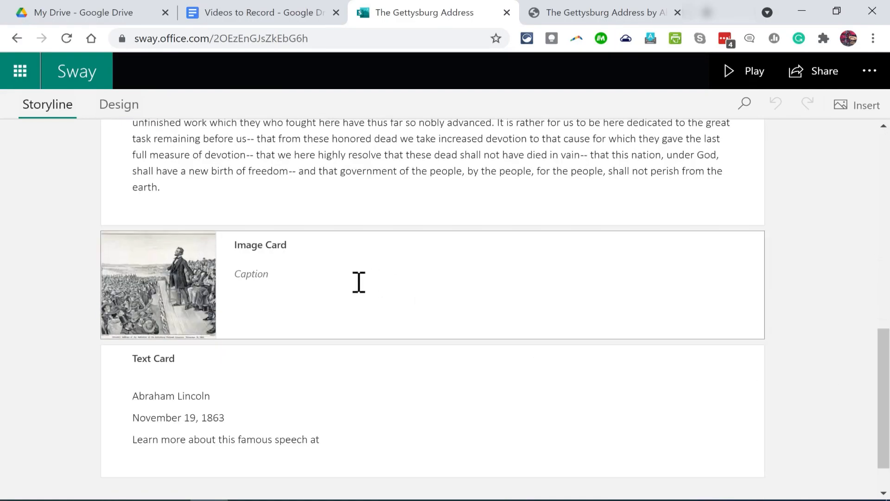
Move the speech-scene illustration card below the closing Abraham Lincoln text card
{"action": "left_click", "coordinate": [359, 296]}
{"action": "mouse_move", "coordinate": [160, 285]}
{"action": "left_mouse_down"}
{"action": "mouse_move", "coordinate": [160, 455]}
{"action": "mouse_move", "coordinate": [170, 455]}
{"action": "left_mouse_up"}
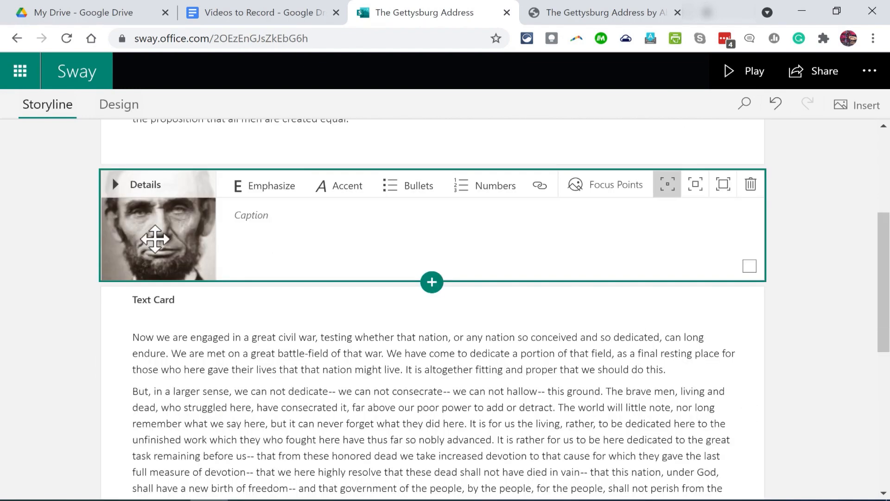
Give Lincoln's portrait three focus points on his eye, nose and forehead
{"action": "left_click", "coordinate": [605, 184]}
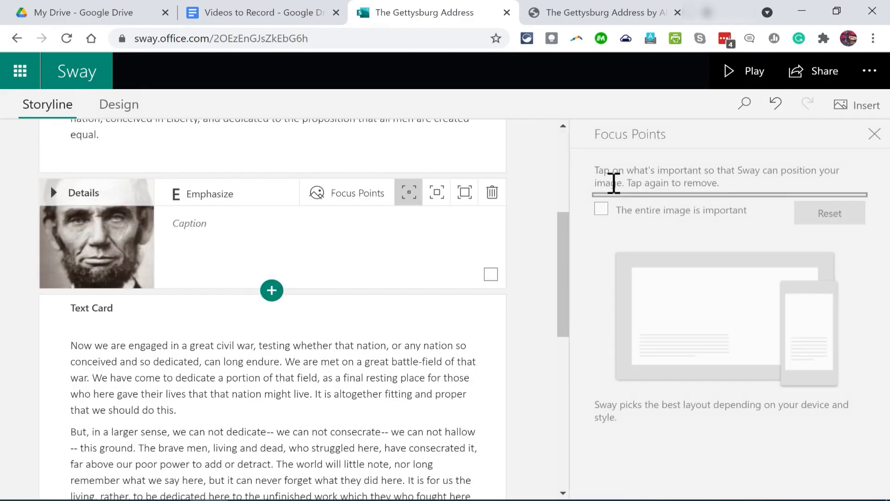
{"action": "left_click", "coordinate": [680, 258]}
{"action": "left_click", "coordinate": [709, 296]}
{"action": "left_click", "coordinate": [755, 239]}
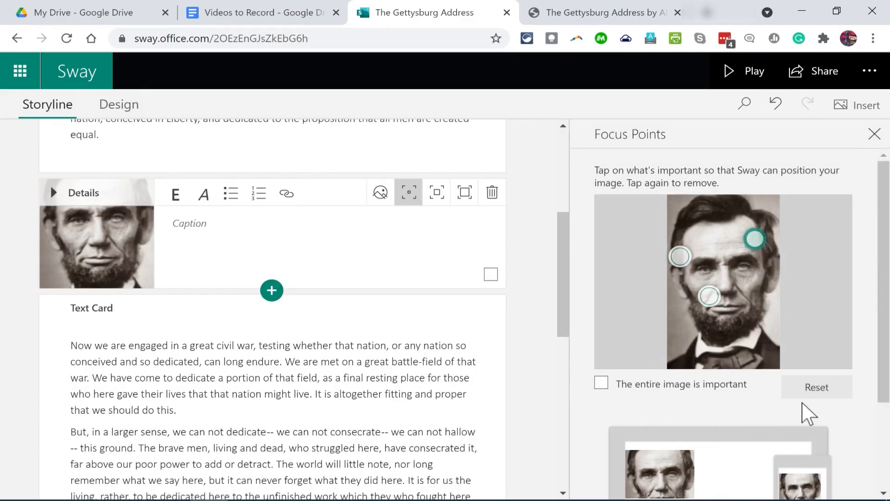
{"action": "scroll", "coordinate": [821, 432], "scroll_direction": "down", "scroll_amount": 1}
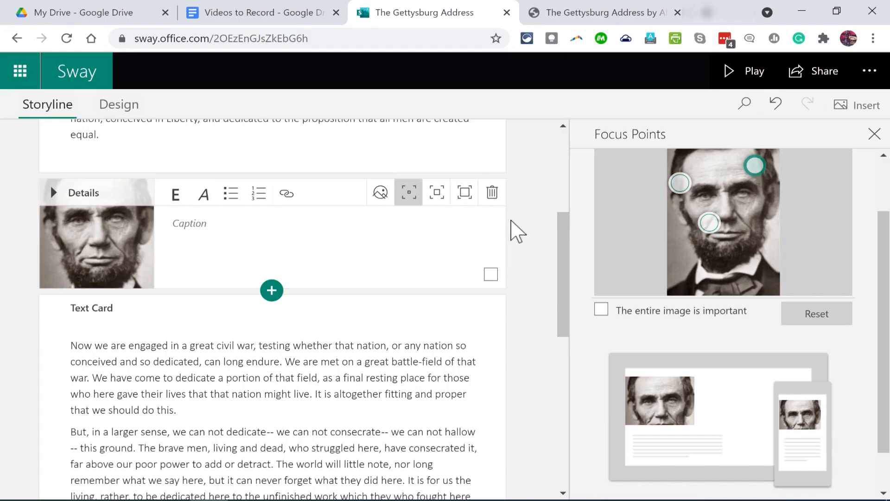
{"action": "left_click", "coordinate": [874, 134]}
{"action": "type", "text": "asdf"}
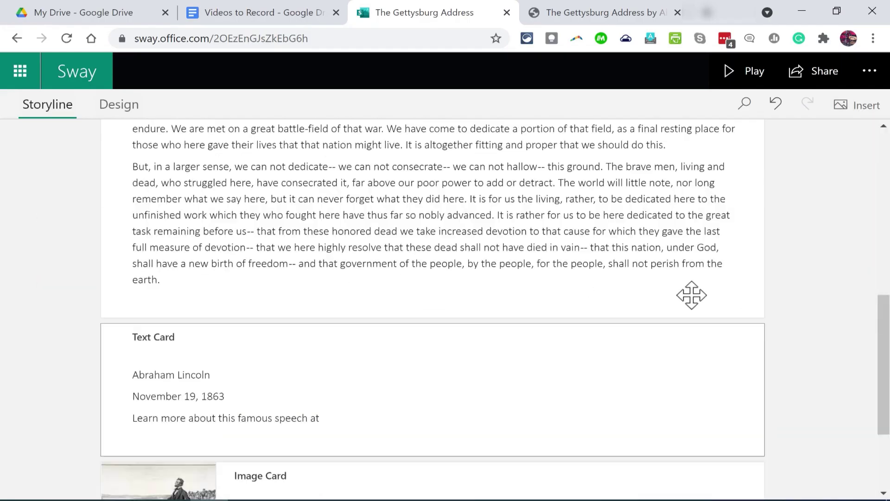
{"action": "scroll", "coordinate": [691, 294], "scroll_direction": "down", "scroll_amount": 5}
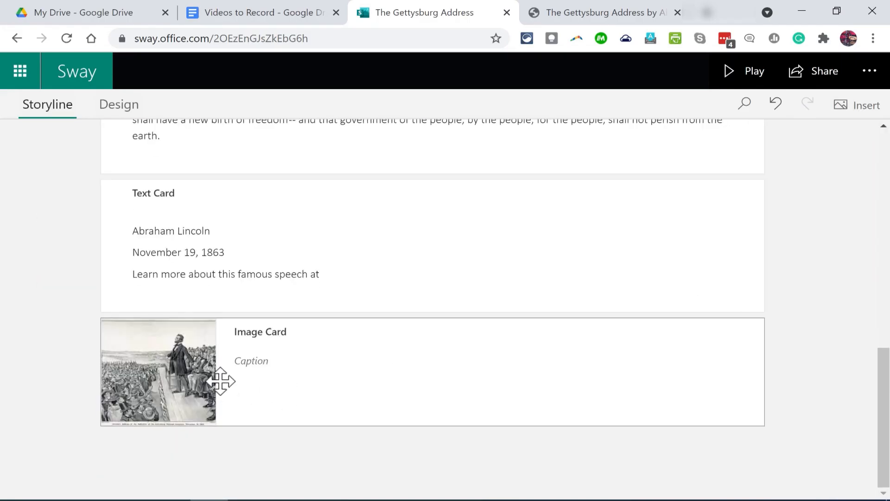
{"action": "left_click_drag", "start_coordinate": [215, 373], "coordinate": [250, 212]}
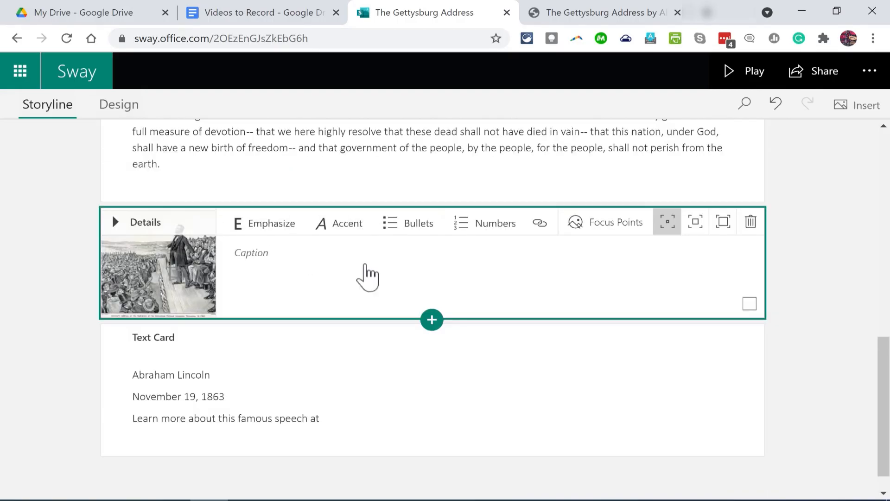
{"action": "scroll", "coordinate": [368, 271], "scroll_direction": "up", "scroll_amount": 10}
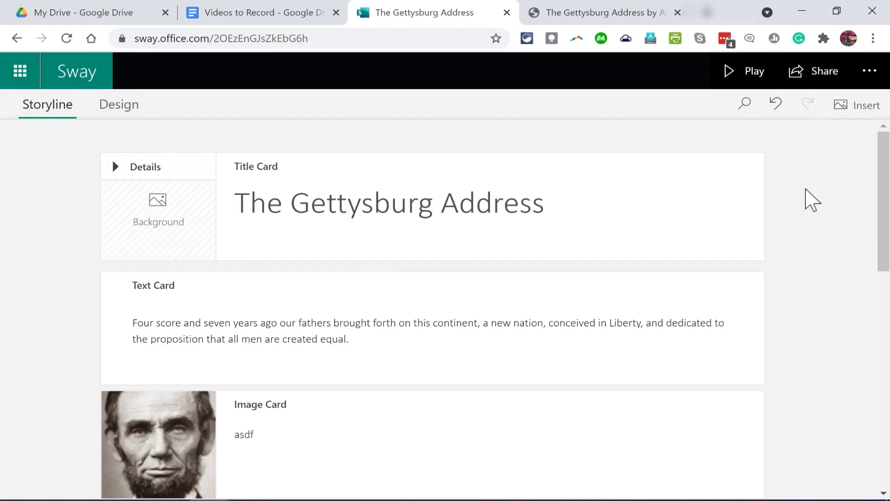
Preview the Sway, share it view-only with anyone with a link, and copy the share link
{"action": "left_click", "coordinate": [744, 71]}
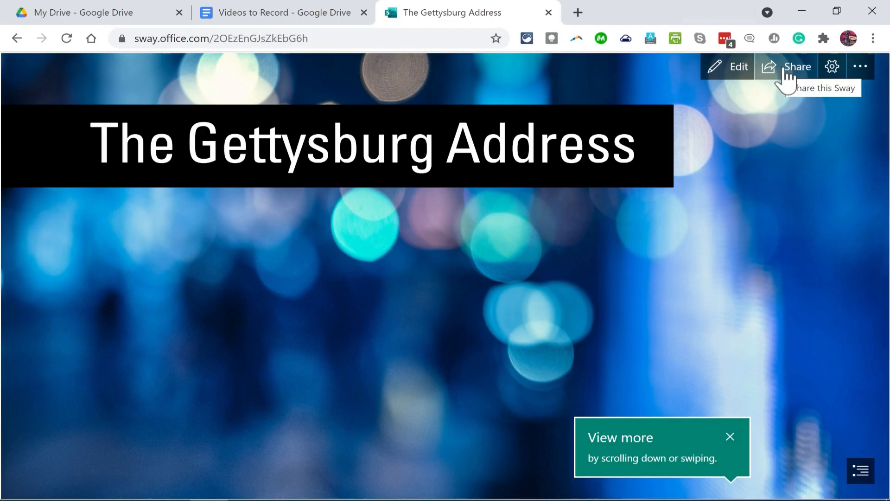
{"action": "left_click", "coordinate": [782, 70]}
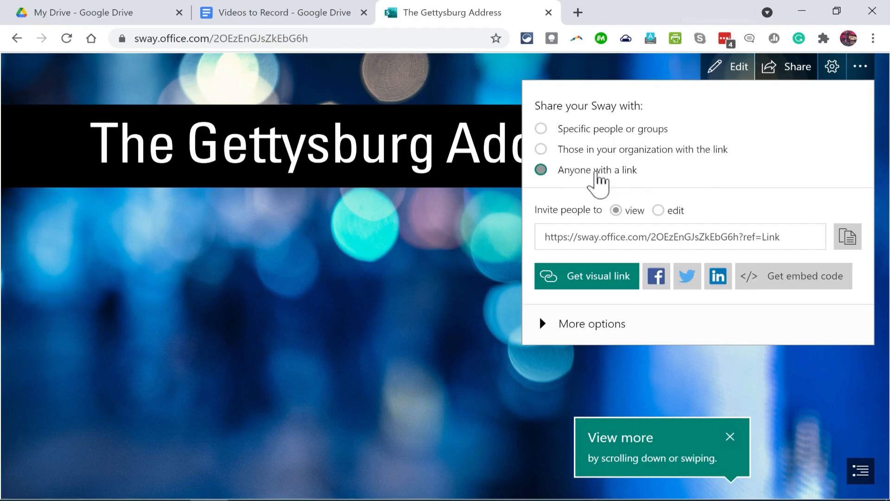
{"action": "left_click", "coordinate": [600, 180]}
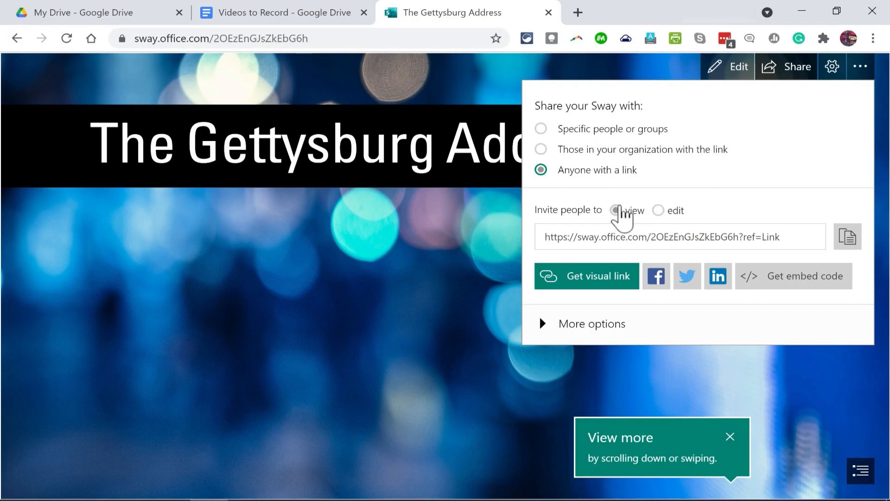
{"action": "left_click", "coordinate": [617, 210]}
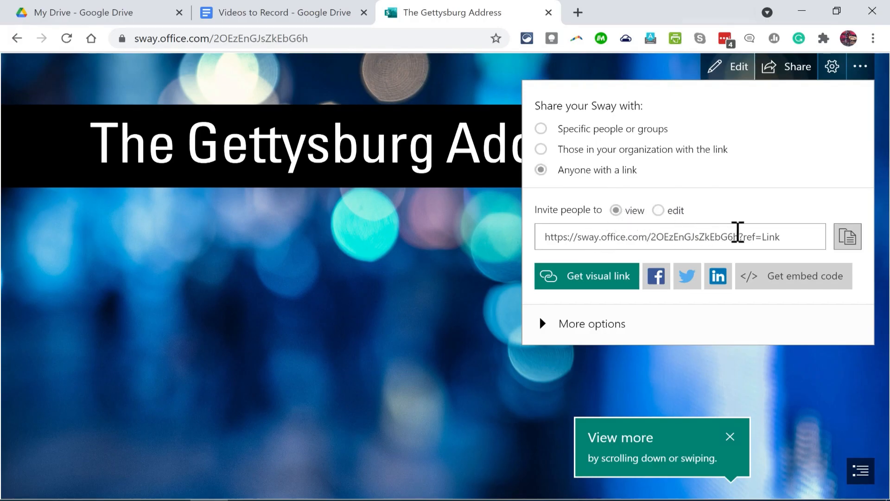
{"action": "left_click", "coordinate": [847, 236]}
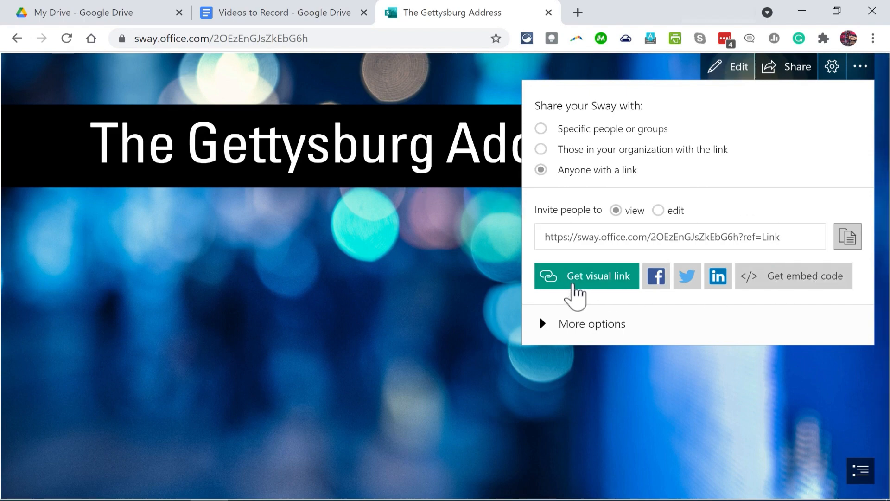
Get the thumbnail-style visual link for the Sway and copy it
{"action": "left_click", "coordinate": [578, 278]}
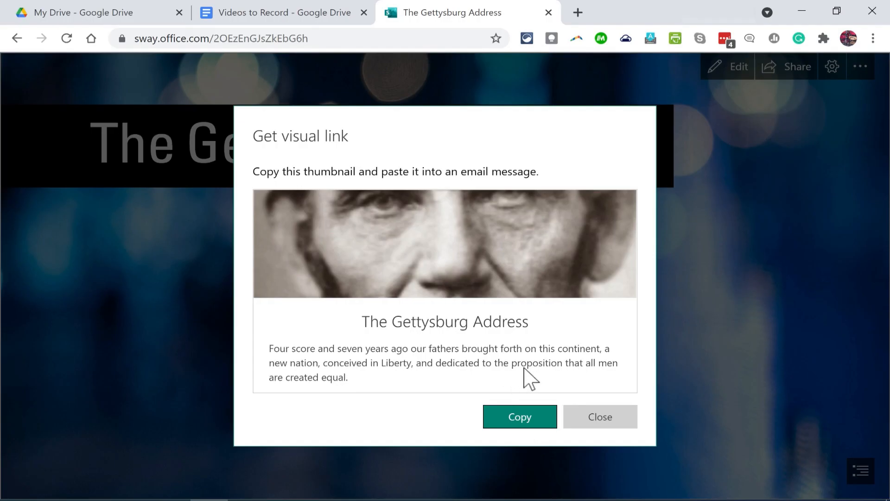
{"action": "left_click", "coordinate": [541, 419]}
{"action": "left_click", "coordinate": [535, 420]}
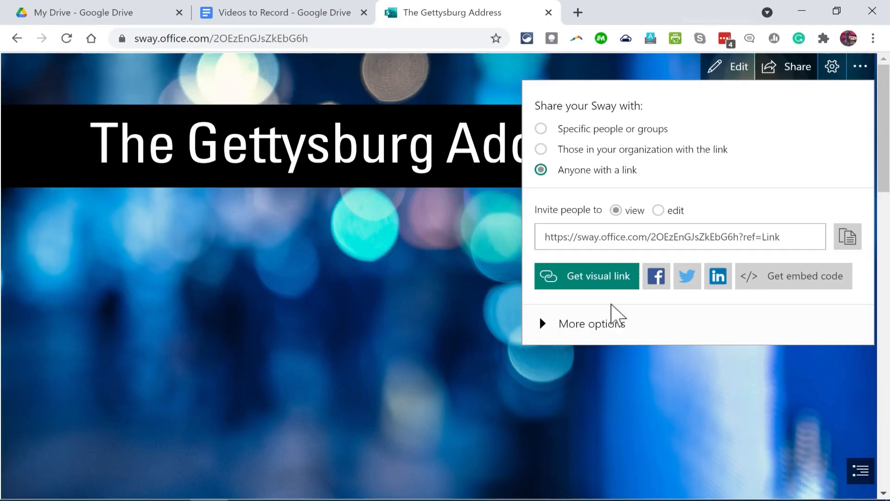
Copy the share link again from More options, close sharing, and bring up the account menu
{"action": "left_click", "coordinate": [560, 326]}
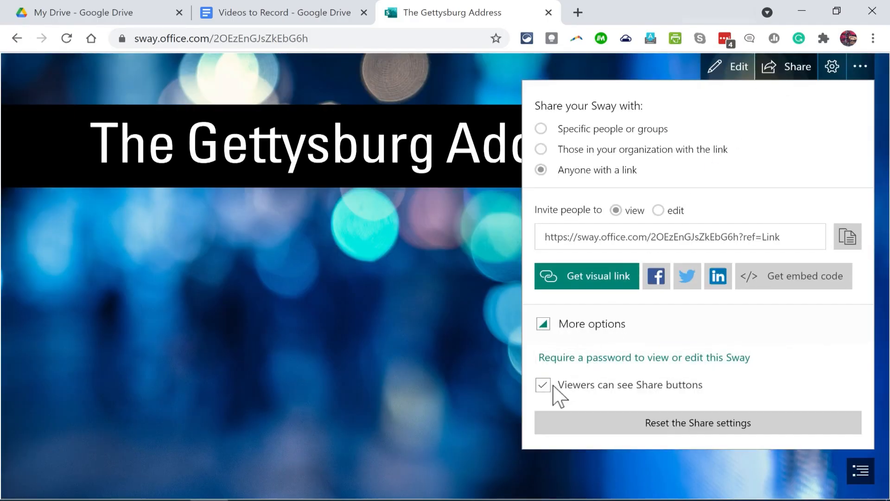
{"action": "left_click", "coordinate": [847, 236]}
{"action": "left_click", "coordinate": [724, 119]}
{"action": "left_click", "coordinate": [861, 67]}
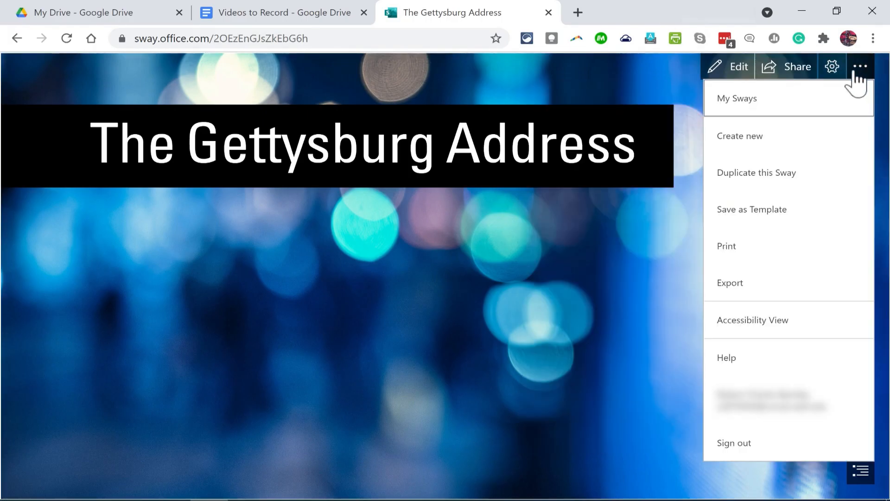
Sign out of the Microsoft account and load the pasted Sway link in Chrome without signing in
{"action": "left_click", "coordinate": [756, 455]}
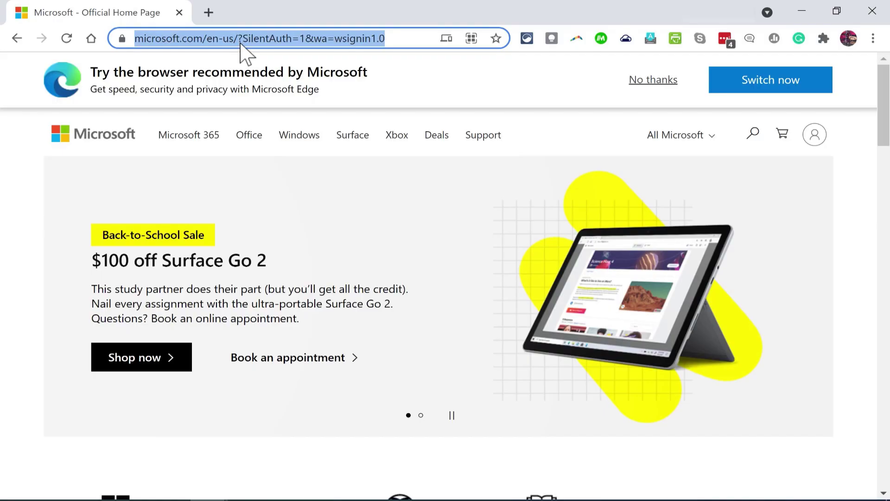
{"action": "key", "text": "ctrl+v"}
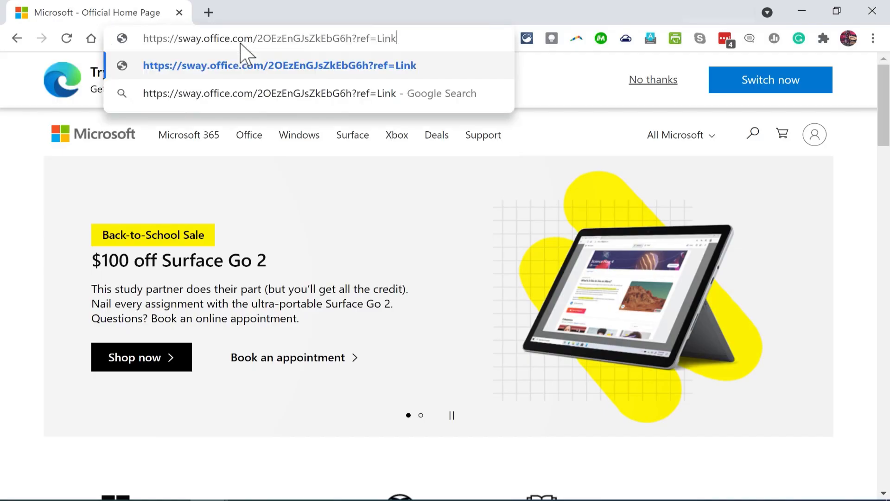
{"action": "key", "text": "Return"}
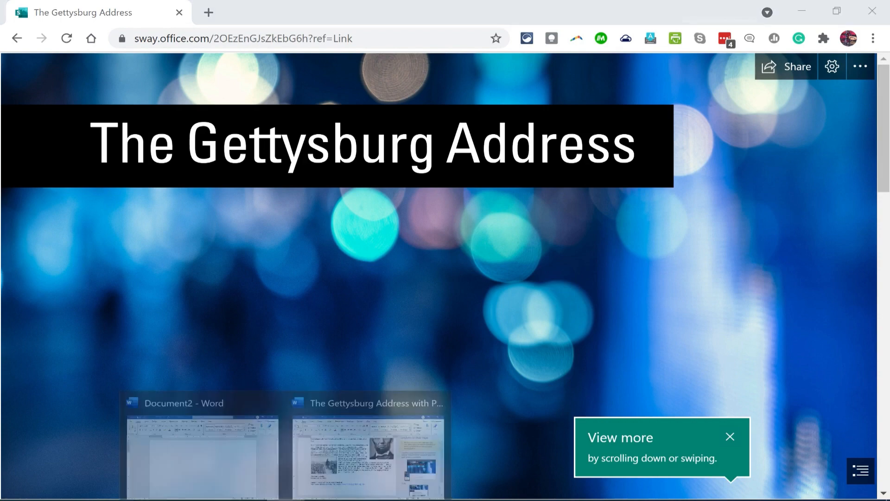
Bring Word forward, visit and leave the File backstage, then minimize Word to reveal the public Sway
{"action": "left_click", "coordinate": [373, 474]}
{"action": "scroll", "coordinate": [373, 466], "scroll_direction": "up", "scroll_amount": 5}
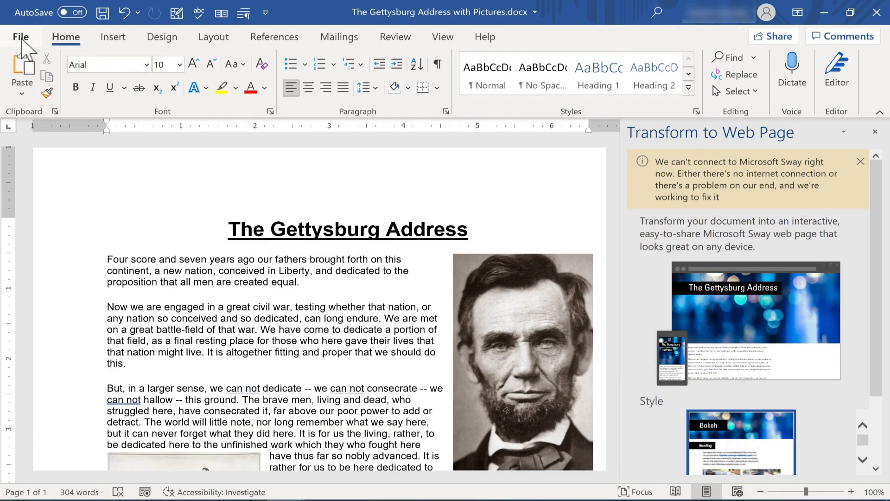
{"action": "left_click", "coordinate": [21, 42]}
{"action": "left_click", "coordinate": [21, 42]}
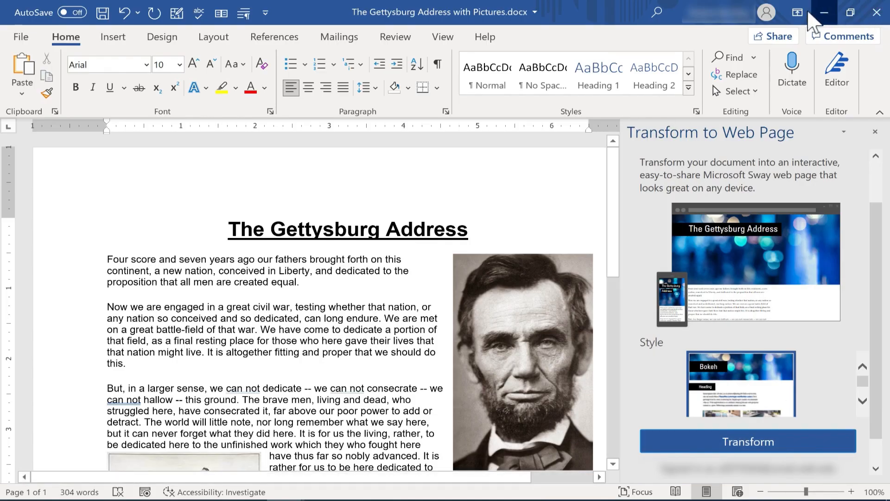
{"action": "left_click", "coordinate": [824, 11]}
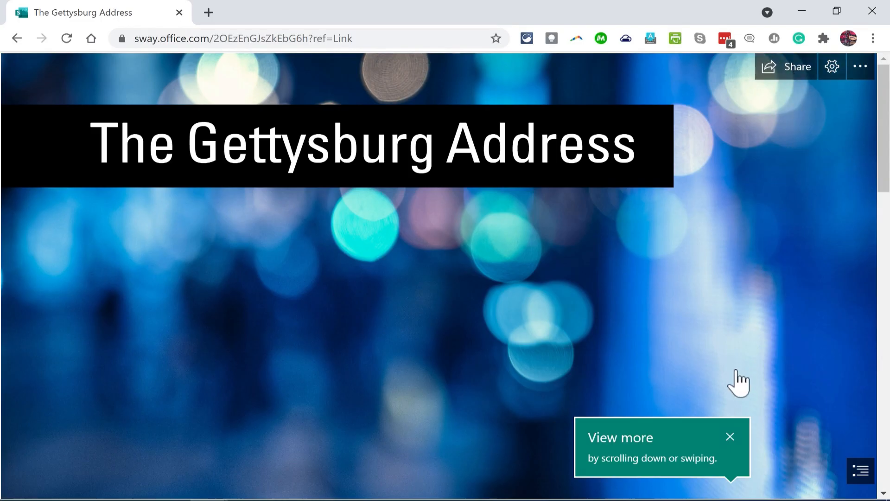
Dismiss the View more tip and scroll through the public Gettysburg Address Sway
{"action": "left_click", "coordinate": [732, 436]}
{"action": "mouse_move", "coordinate": [883, 139]}
{"action": "left_mouse_down"}
{"action": "mouse_move", "coordinate": [883, 417]}
{"action": "mouse_move", "coordinate": [870, 115]}
{"action": "left_mouse_up"}
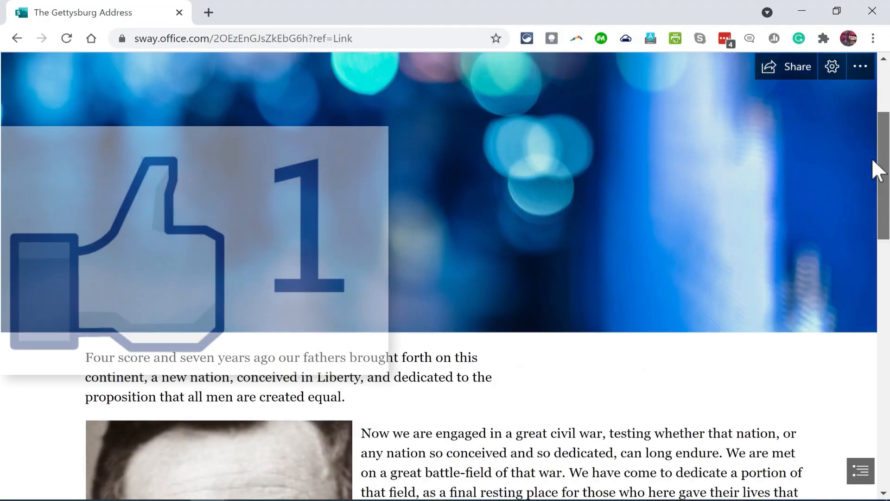